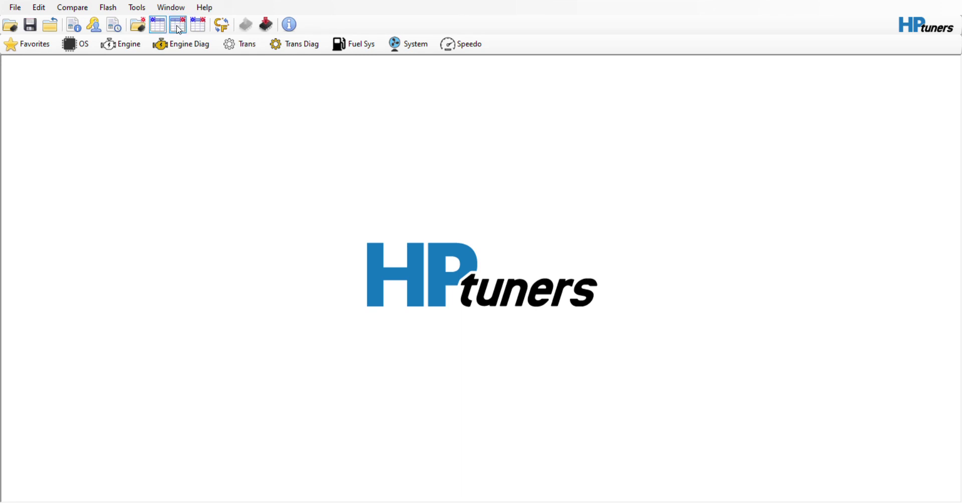
- Open the Transmission editor from the category toolbar's Trans button
click(243, 44)
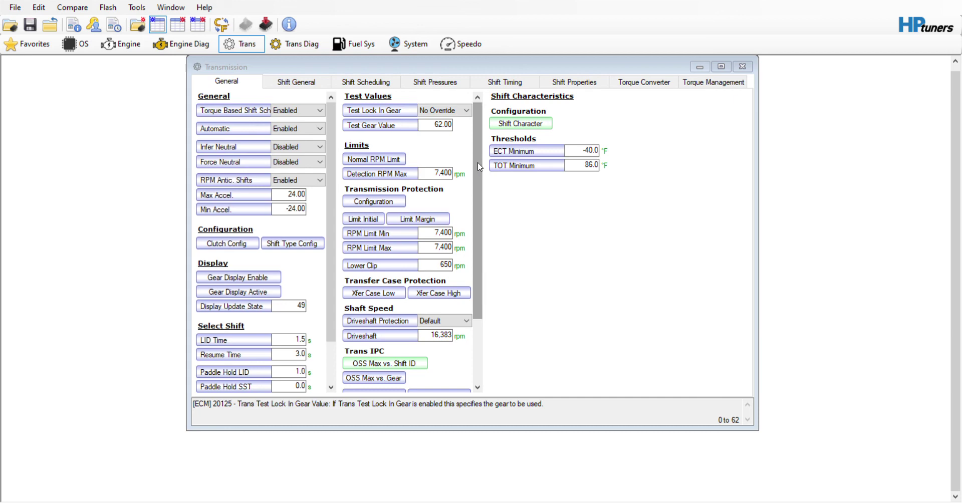
- Scroll the General settings down to the Trans IPC OSS Limit vs. Shift ID entry
drag(477, 163, 493, 263)
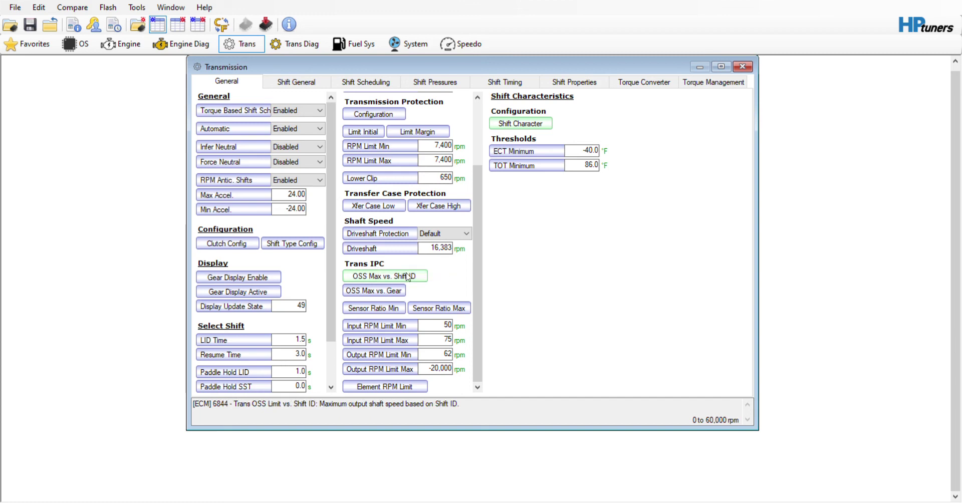
mouse_move(303, 108)
click(383, 279)
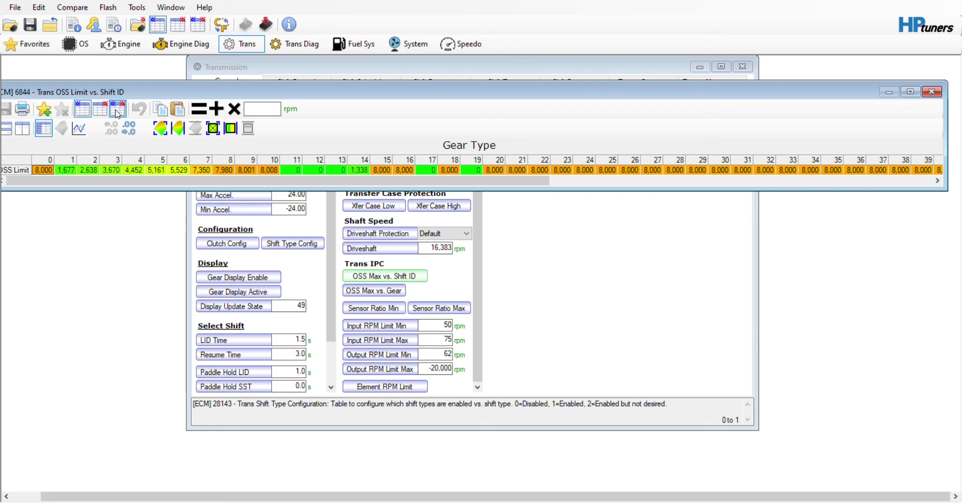
click(118, 111)
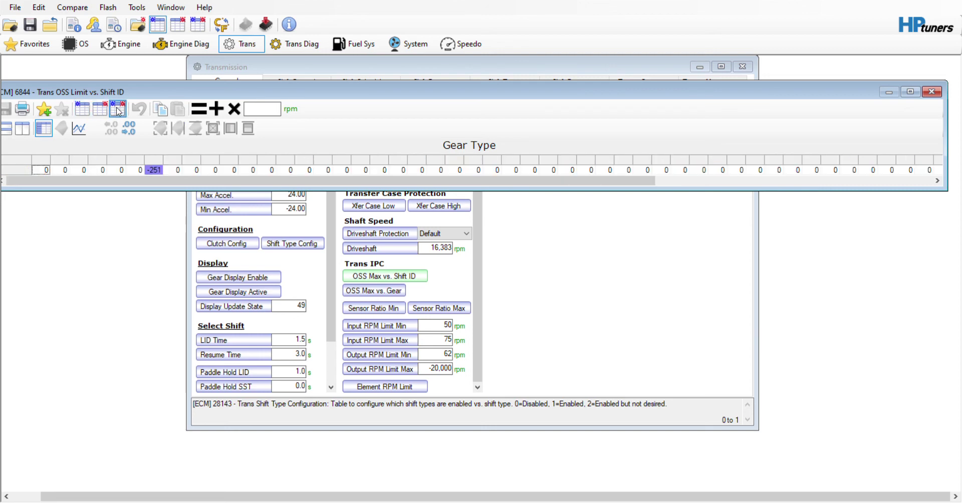
click(100, 109)
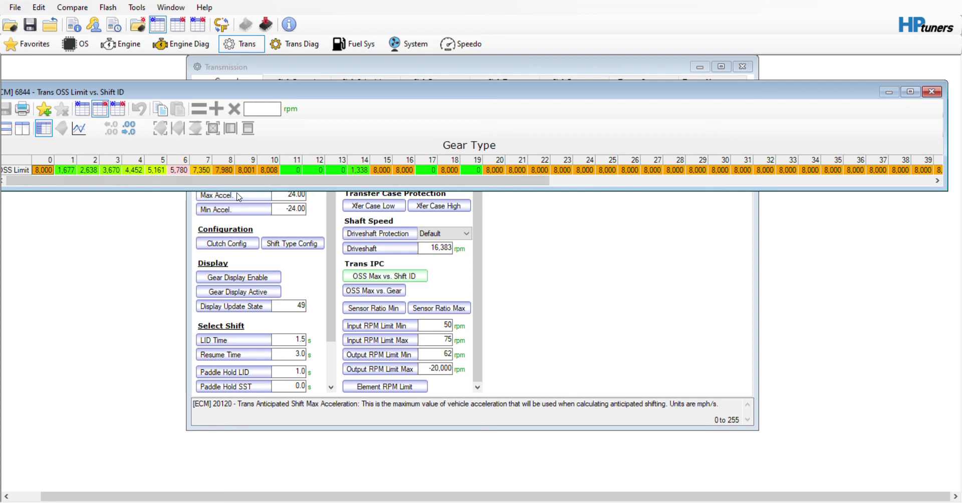
click(931, 93)
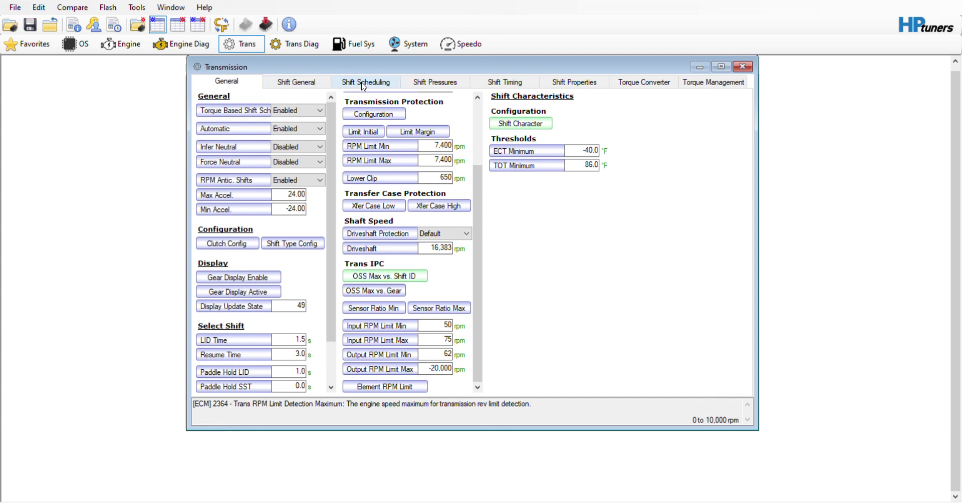
- Go through Shift General to the Shift Scheduling page of upshift, downshift and coastdown maps
click(291, 83)
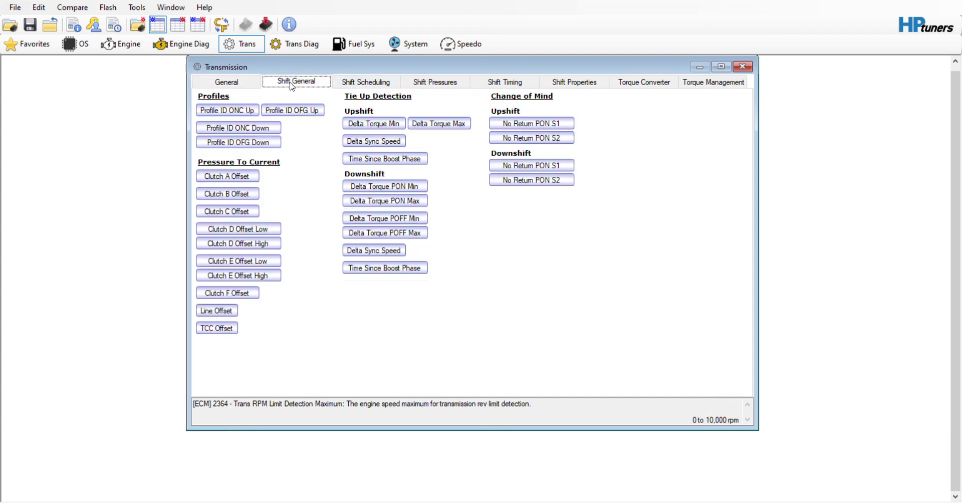
click(350, 83)
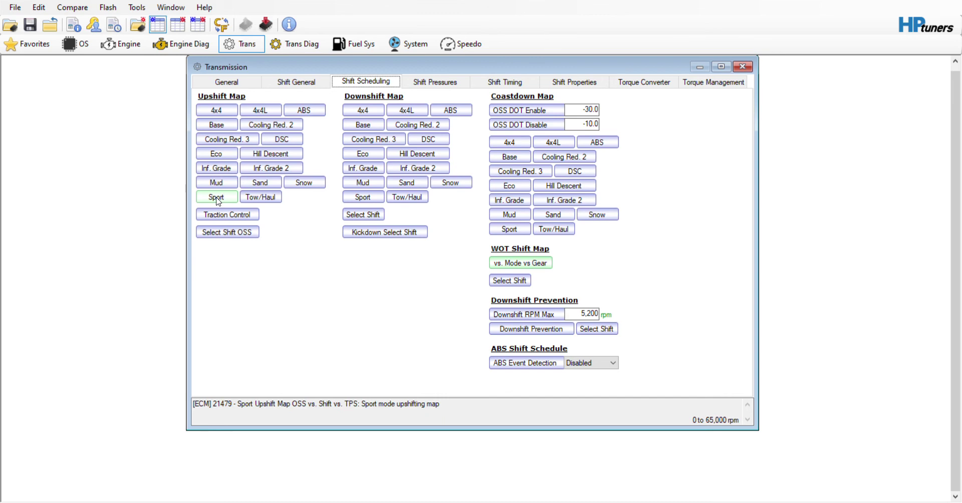
- Open the Sport Upshift Map, enlarge its window, and switch to the compare-with-stock view
click(216, 198)
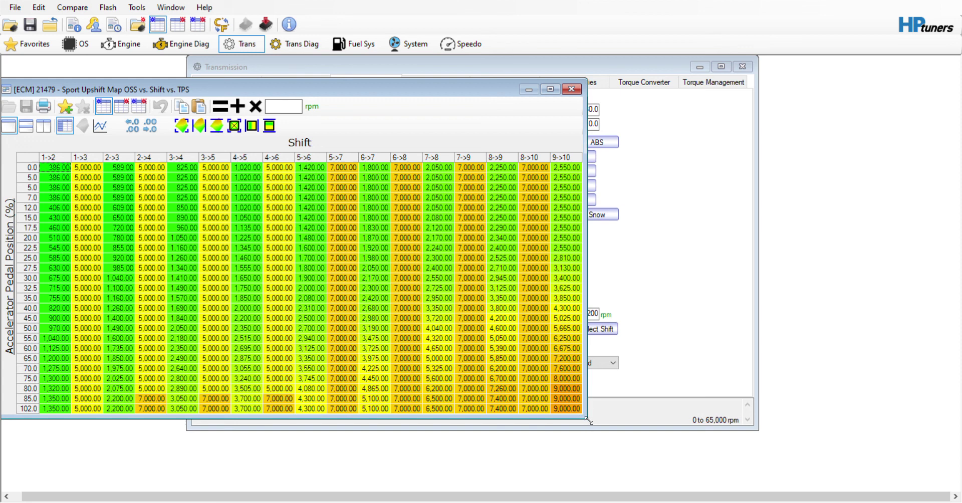
drag(589, 421, 611, 439)
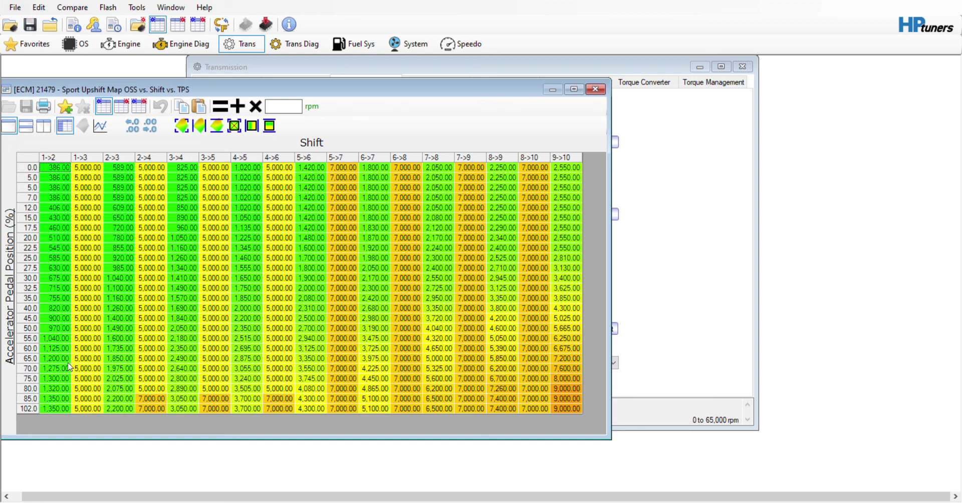
click(122, 107)
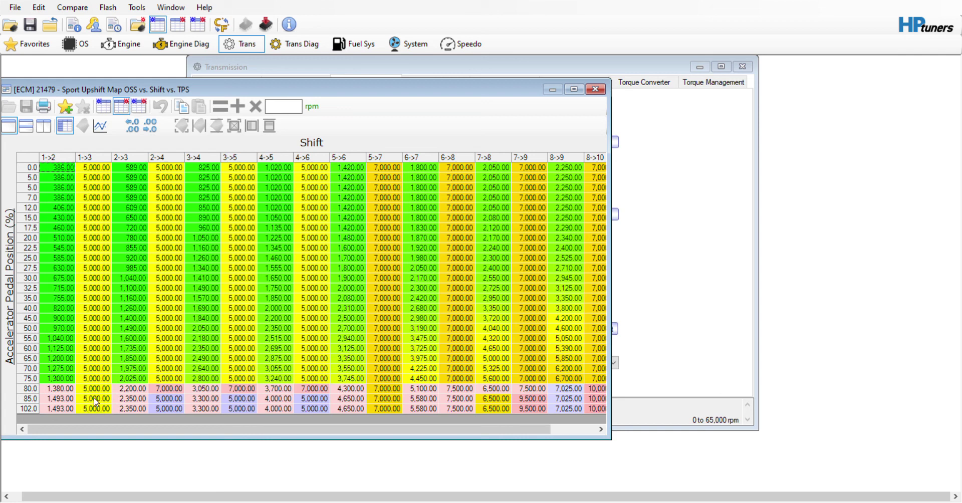
- Toggle the Sport upshift map between its own, stock-compare and difference views, then close it
click(103, 107)
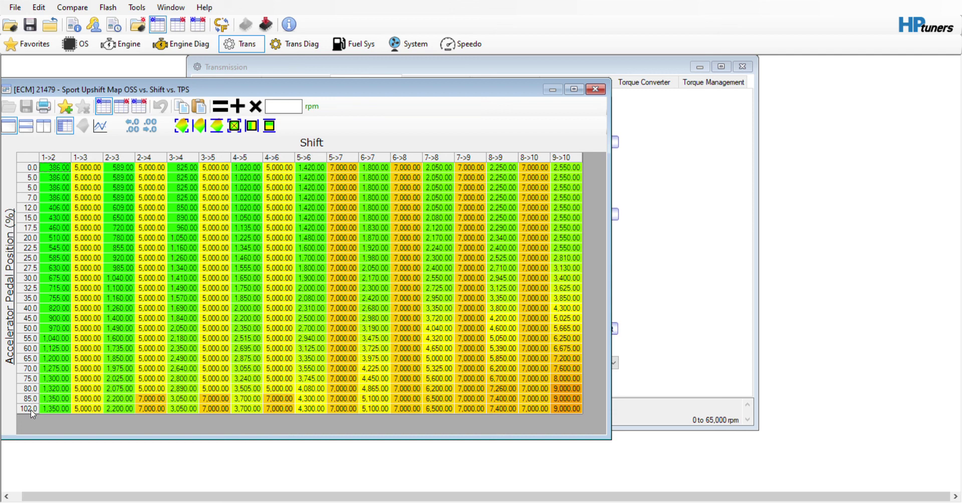
click(140, 109)
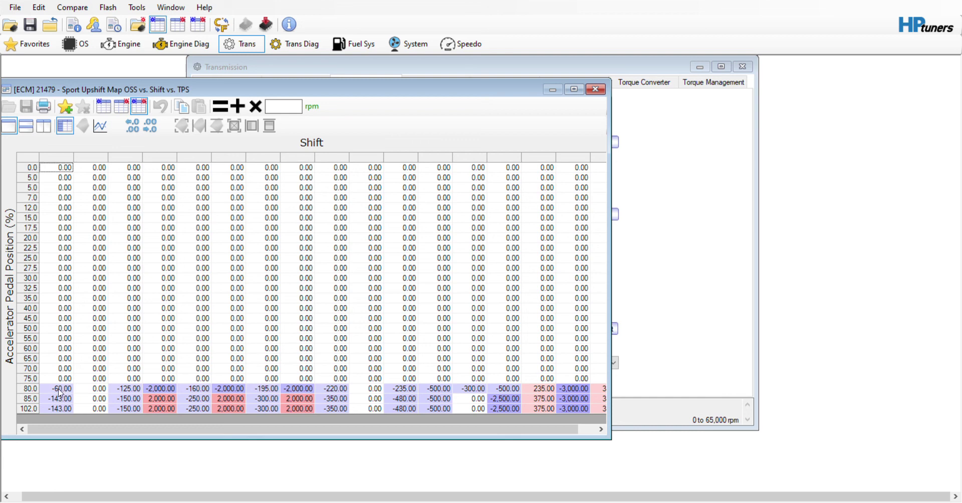
click(108, 111)
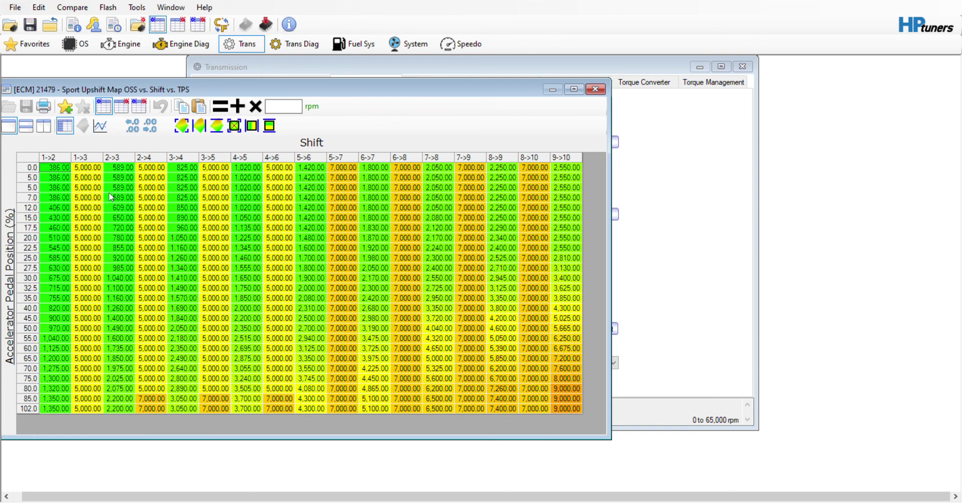
click(121, 106)
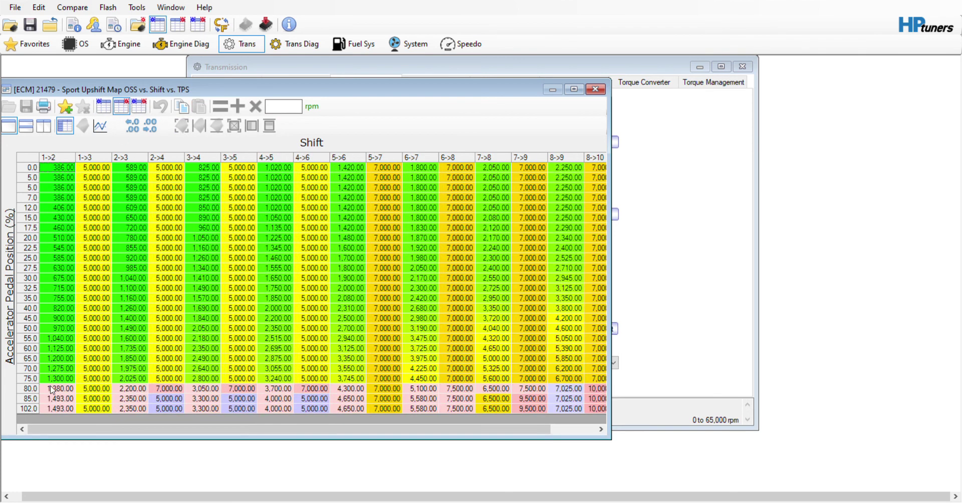
click(110, 109)
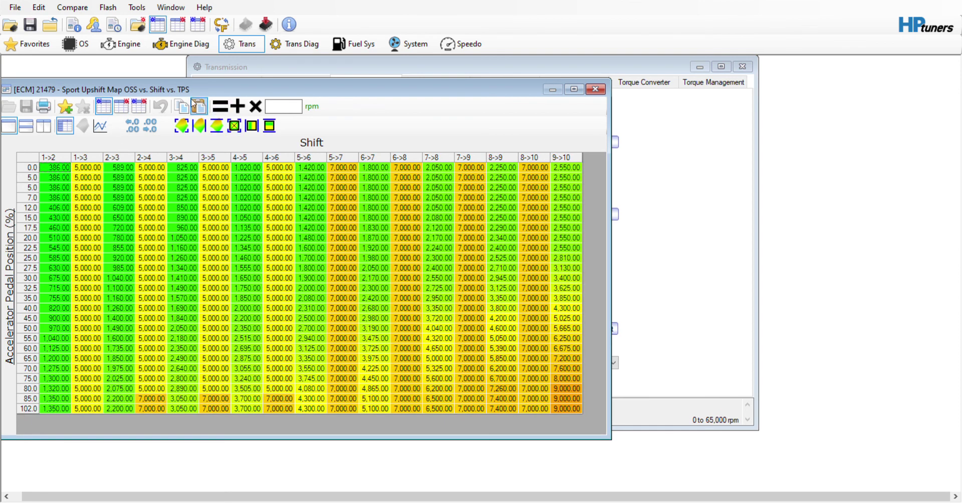
click(140, 106)
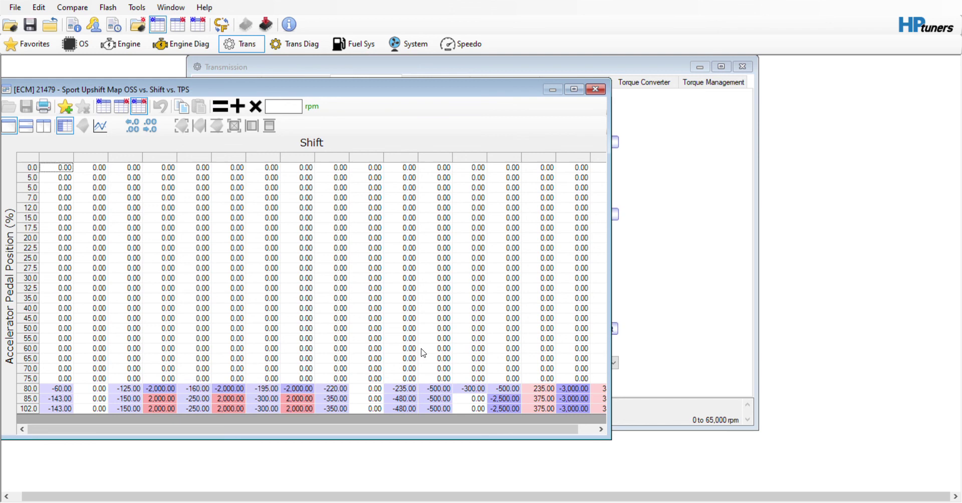
click(595, 90)
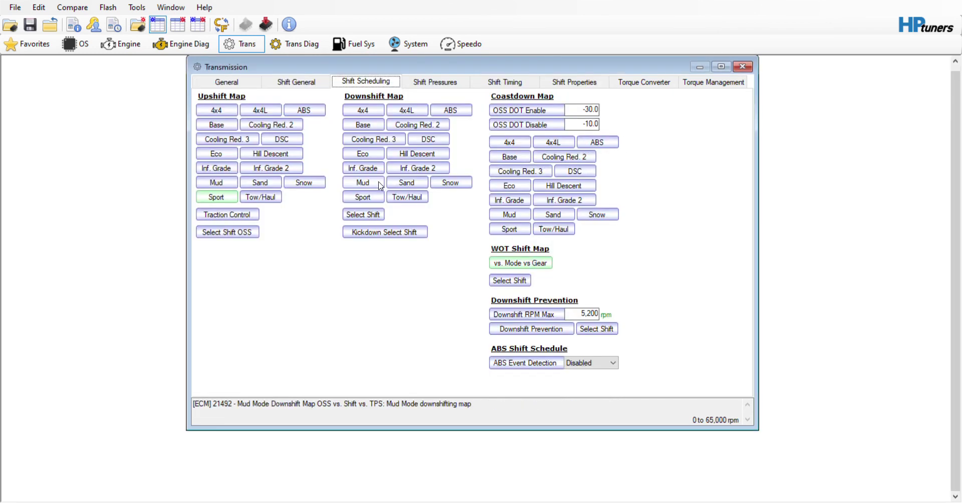
click(515, 265)
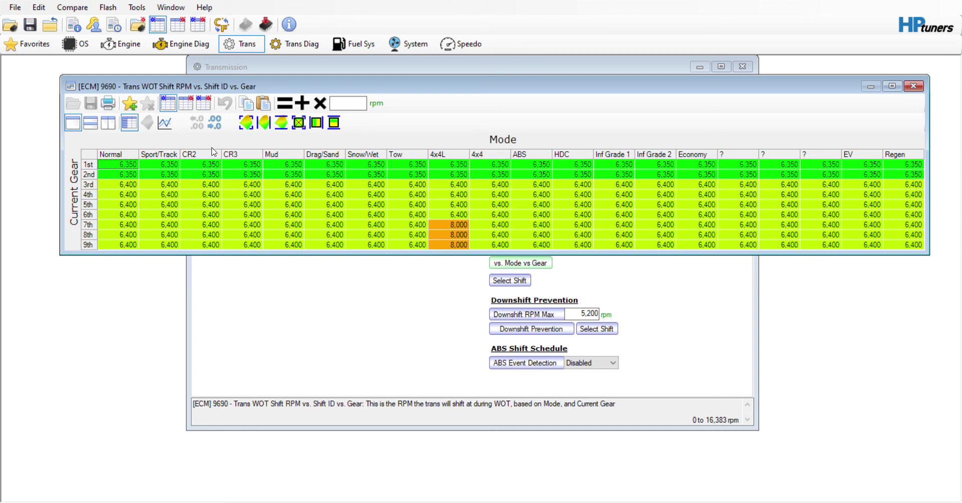
click(190, 106)
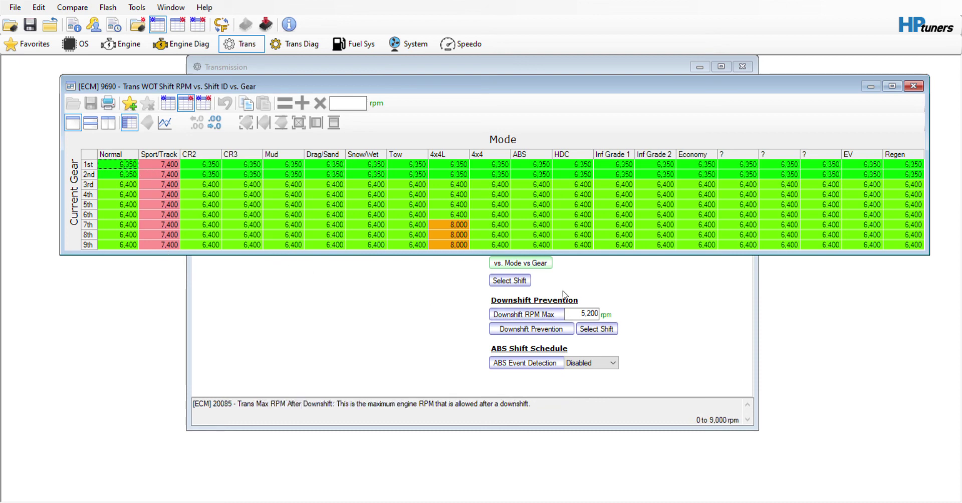
click(912, 87)
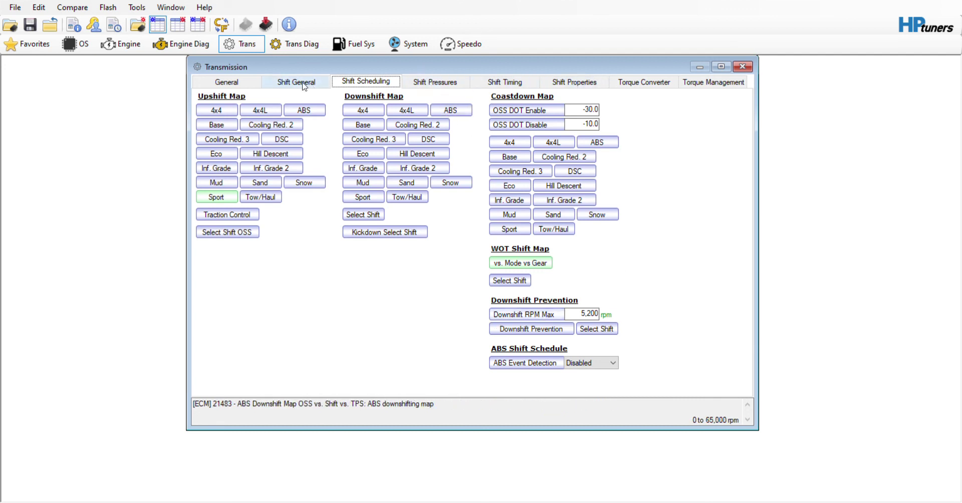
- Go back to the General transmission page and open the Shift Character Configuration table
click(564, 84)
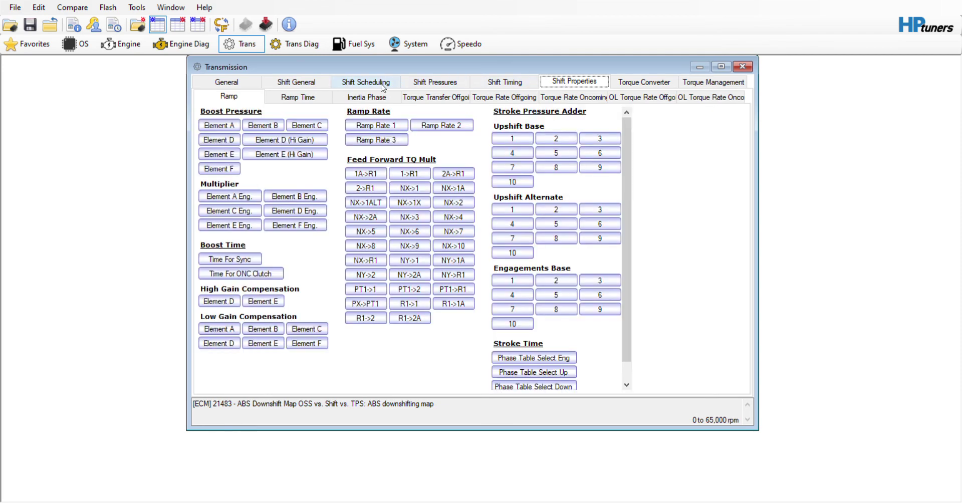
click(240, 85)
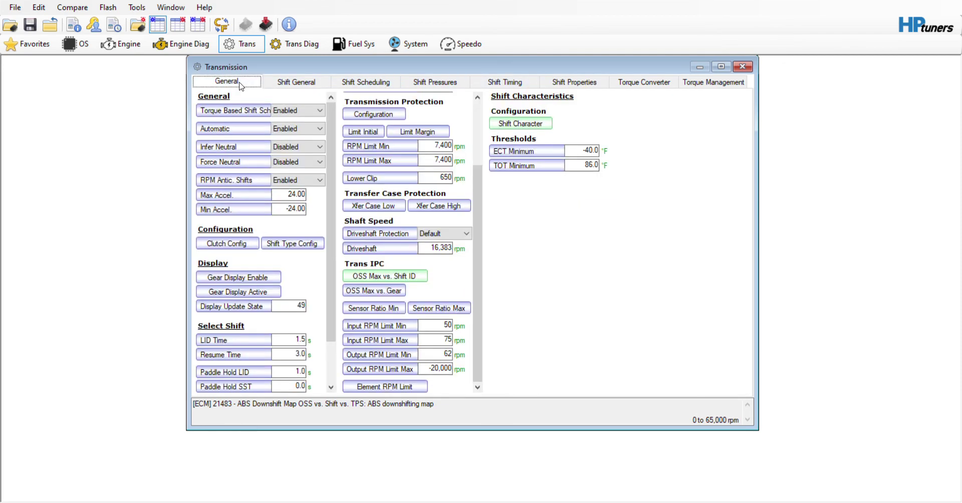
click(512, 125)
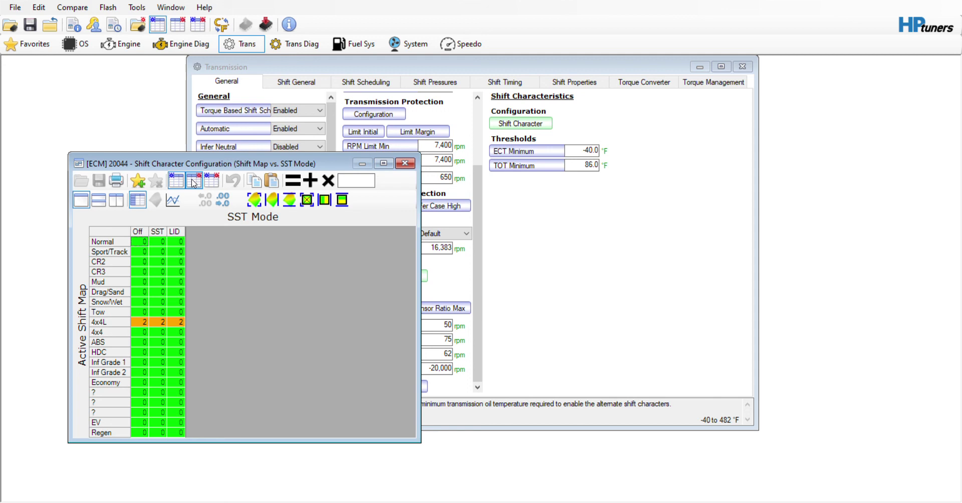
- View Shift Character changes versus stock as highlights and differences, restore normal view, and close
click(193, 182)
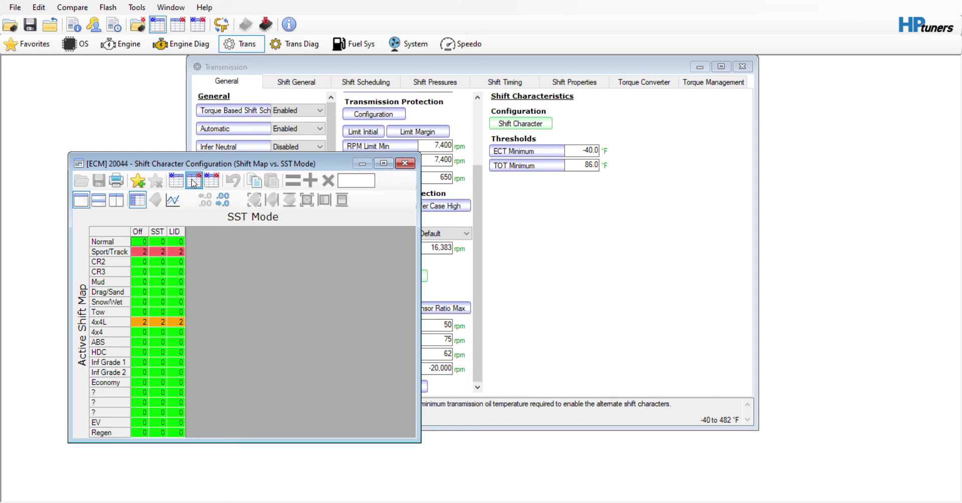
click(211, 182)
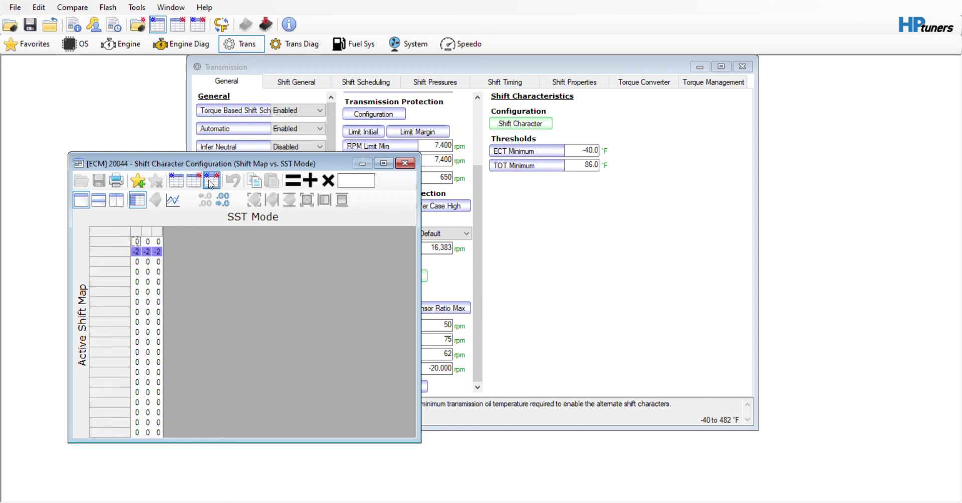
click(177, 186)
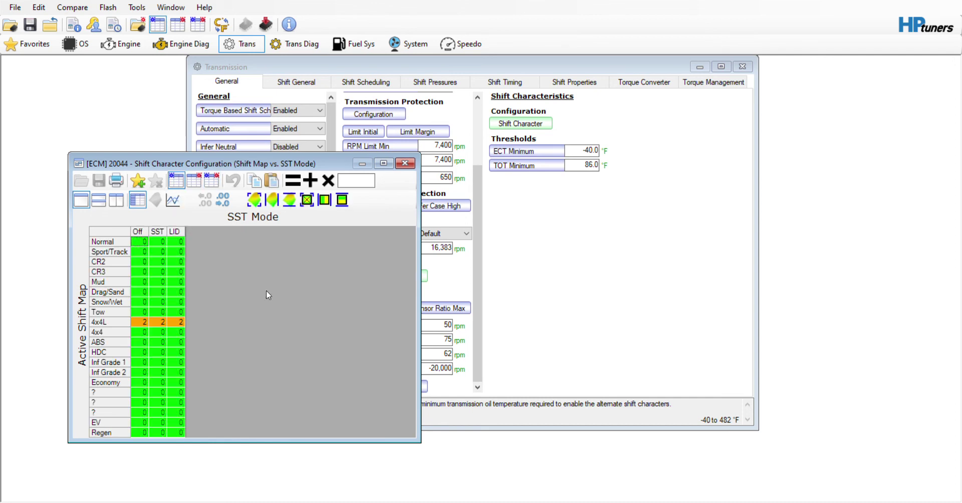
click(405, 164)
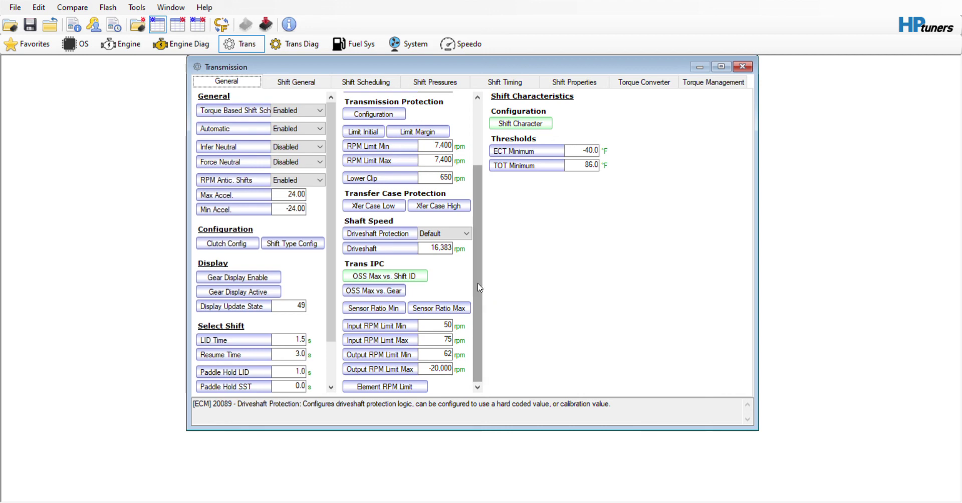
drag(477, 312, 476, 187)
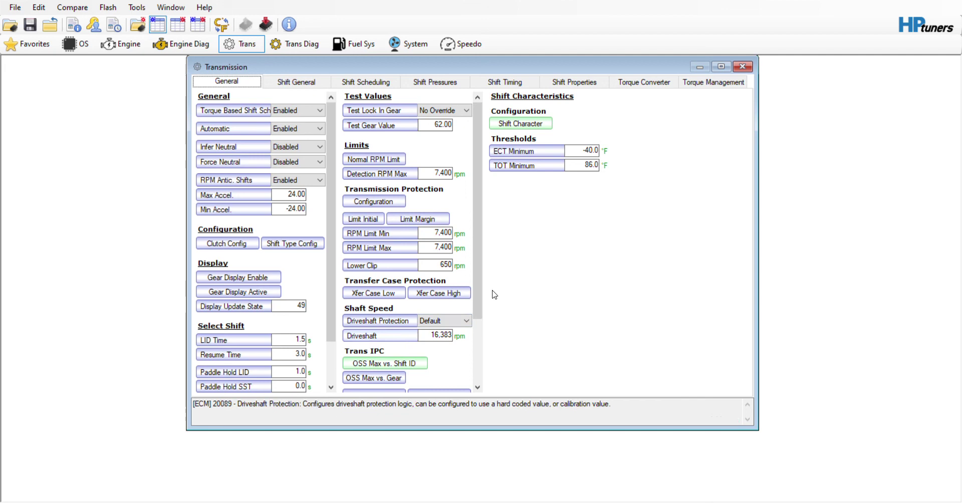
click(376, 378)
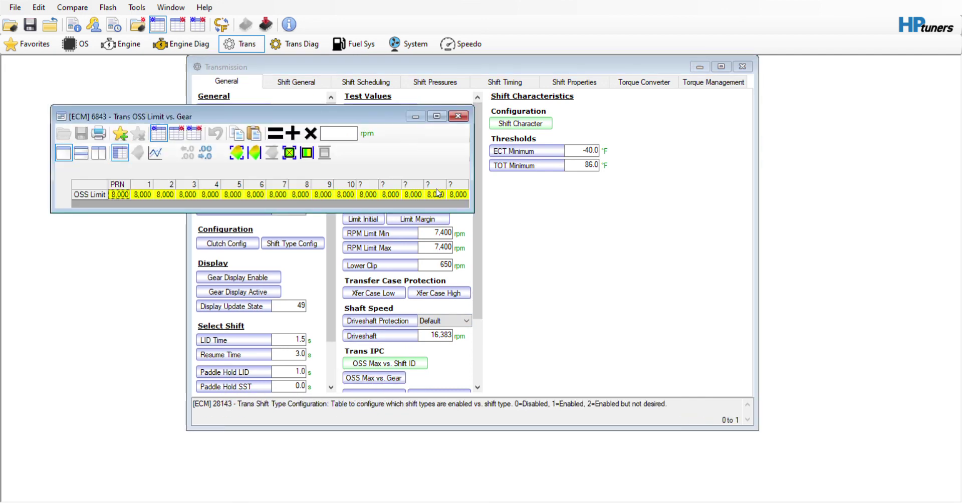
click(458, 116)
scroll(482, 249, down, 3)
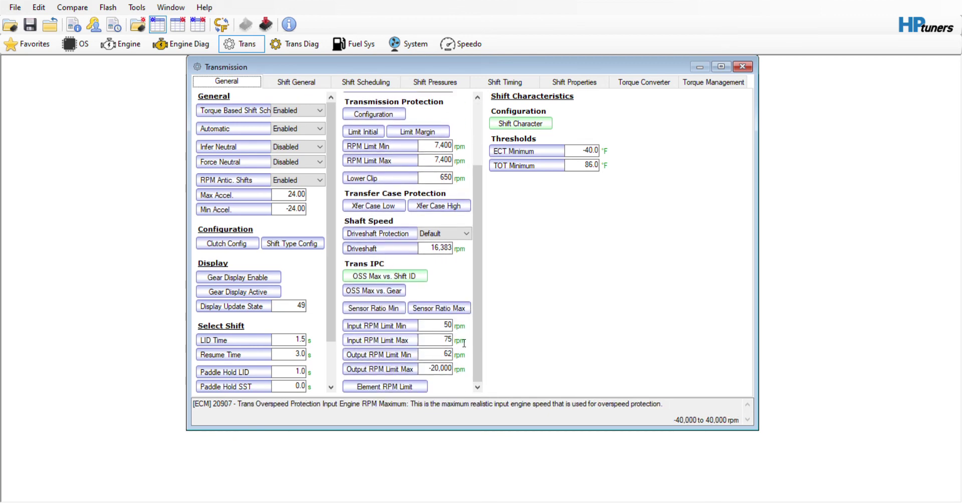
drag(477, 207, 485, 144)
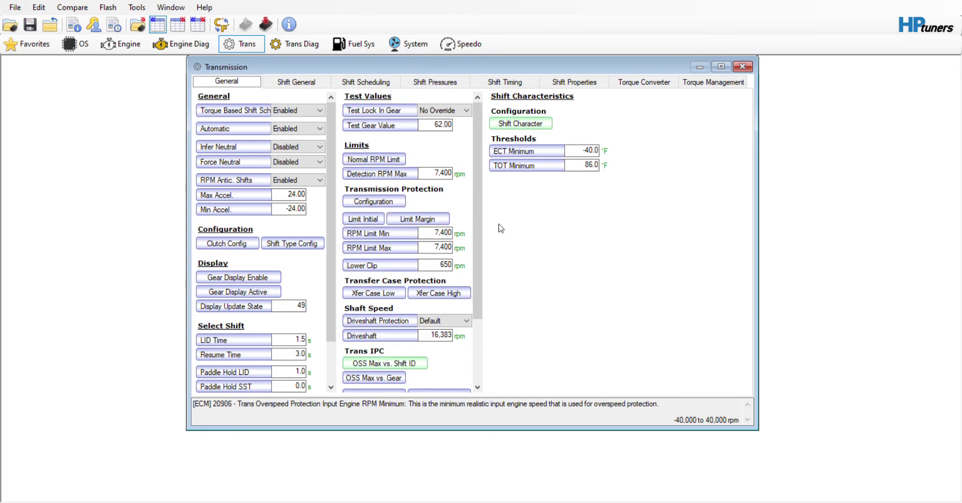